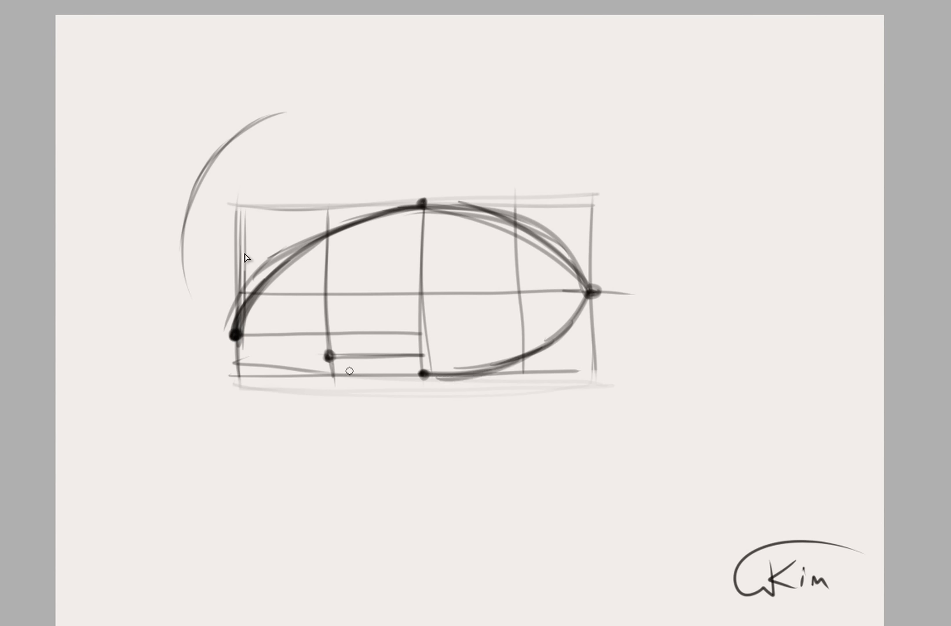
Draw the lower lid curve from the quarter-line point through the bottom centre point, with a matching arc and arrow beneath it.
drag(329, 359, 446, 379)
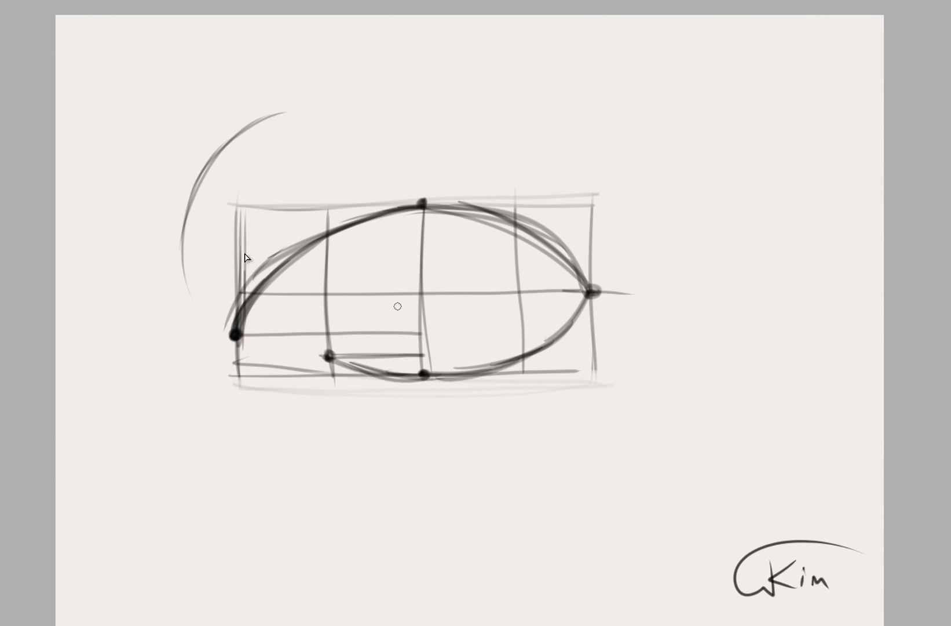
mouse_move(305, 432)
mouse_down()
mouse_move(403, 479)
mouse_move(434, 458)
mouse_up()
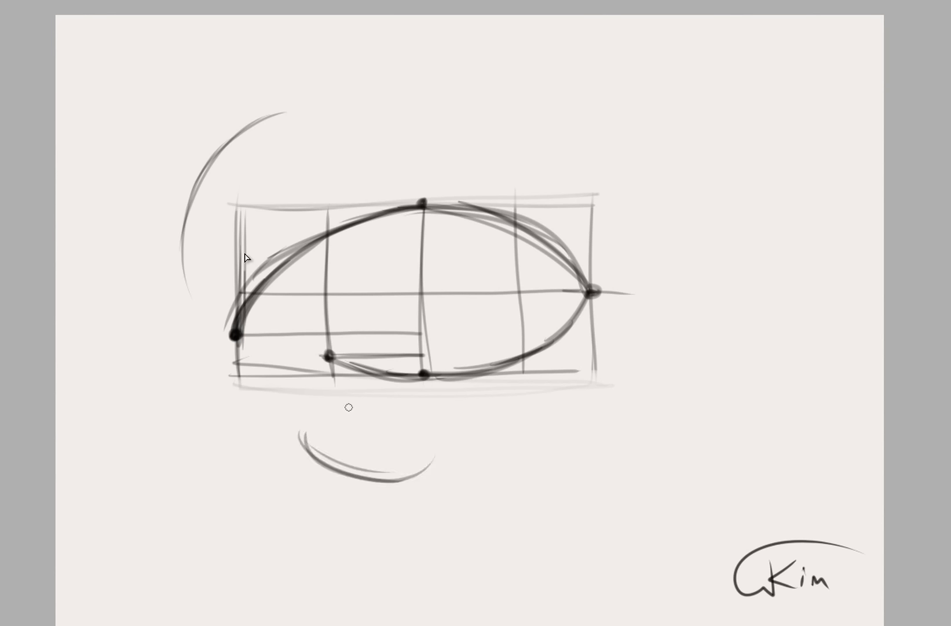
mouse_move(330, 434)
mouse_down()
mouse_move(356, 404)
mouse_move(368, 417)
mouse_up()
Sketch loose example arcs on the blank canvas below and above the eye's outer corner, adding an arrow to the upper one.
mouse_move(585, 508)
mouse_down()
mouse_move(623, 418)
mouse_move(684, 399)
mouse_up()
mouse_move(665, 400)
mouse_down()
mouse_move(586, 529)
mouse_move(715, 390)
mouse_move(591, 529)
mouse_up()
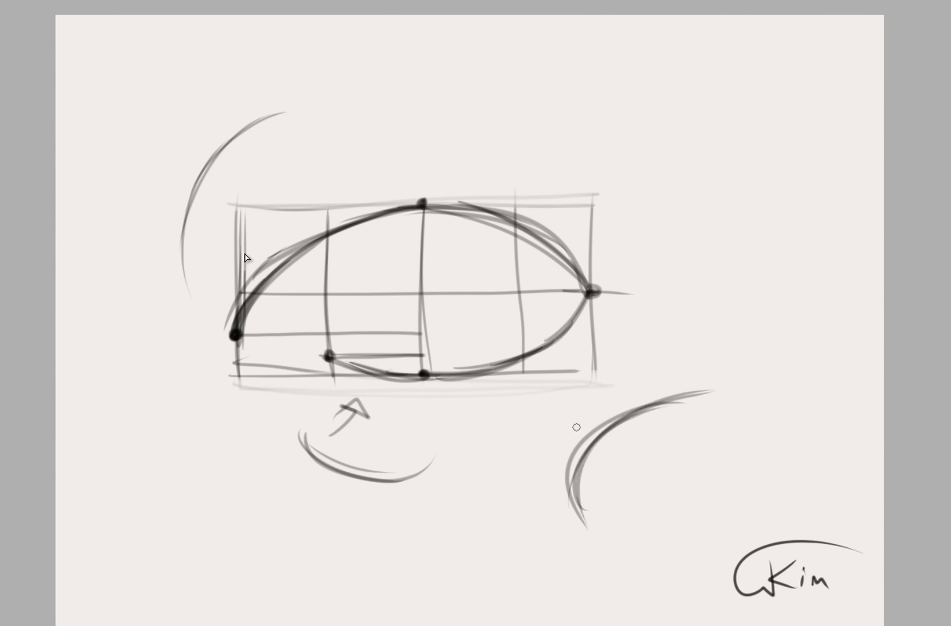
drag(595, 117, 677, 175)
mouse_move(649, 134)
mouse_down()
mouse_move(687, 111)
mouse_move(648, 94)
mouse_up()
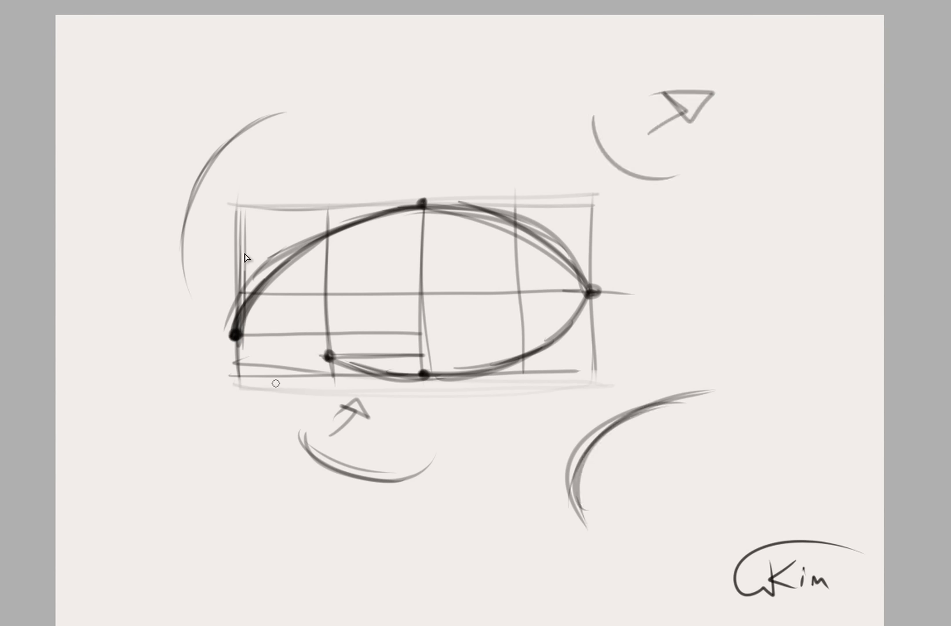
Draw the darkened tear duct curve between the inner corner point and the adjacent lower lid point.
drag(236, 335, 280, 335)
mouse_move(266, 333)
mouse_down()
mouse_move(301, 338)
mouse_move(332, 361)
mouse_up()
mouse_move(332, 361)
mouse_down()
mouse_move(226, 342)
mouse_move(332, 362)
mouse_move(232, 347)
mouse_move(336, 359)
mouse_move(288, 350)
mouse_move(231, 316)
mouse_move(332, 356)
mouse_move(229, 346)
mouse_up()
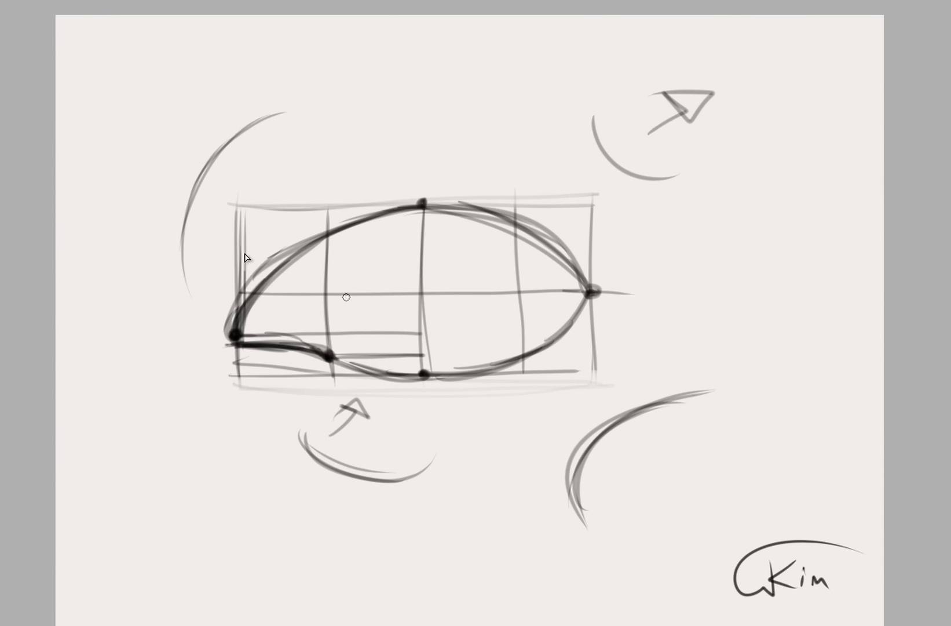
Mark the iris width on the horizontal centre line, and draw the circular iris with a dark pupil at its centre.
click(515, 294)
mouse_move(328, 292)
mouse_down()
mouse_move(342, 242)
mouse_move(367, 218)
mouse_up()
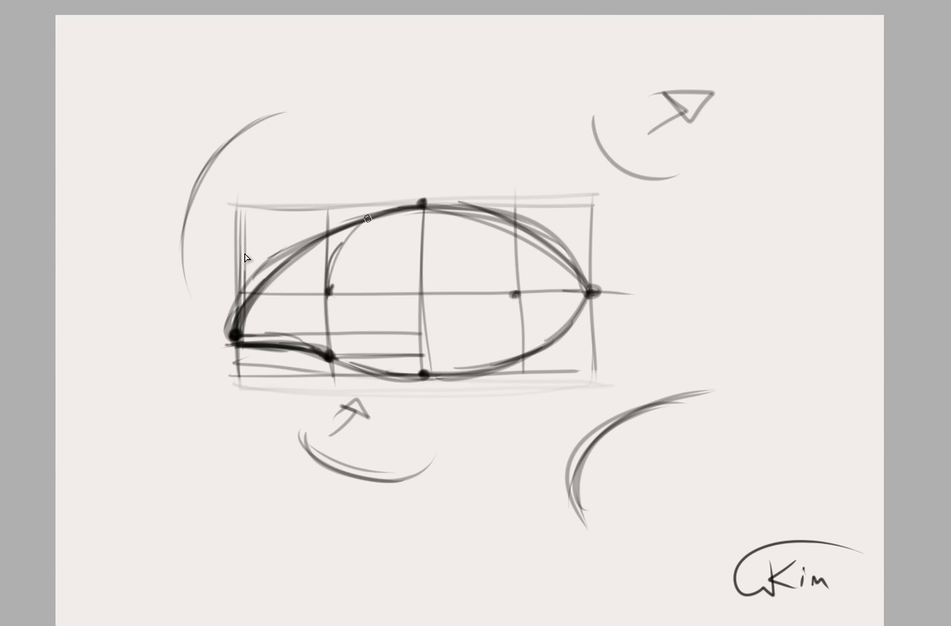
mouse_move(336, 253)
mouse_down()
mouse_move(403, 200)
mouse_move(323, 307)
mouse_up()
mouse_move(353, 230)
mouse_down()
mouse_move(330, 299)
mouse_move(342, 341)
mouse_up()
mouse_move(336, 267)
mouse_down()
mouse_move(349, 369)
mouse_move(383, 380)
mouse_up()
drag(324, 307, 420, 389)
mouse_move(353, 359)
mouse_down()
mouse_move(455, 389)
mouse_move(449, 382)
mouse_move(514, 304)
mouse_move(511, 330)
mouse_move(419, 394)
mouse_move(498, 351)
mouse_up()
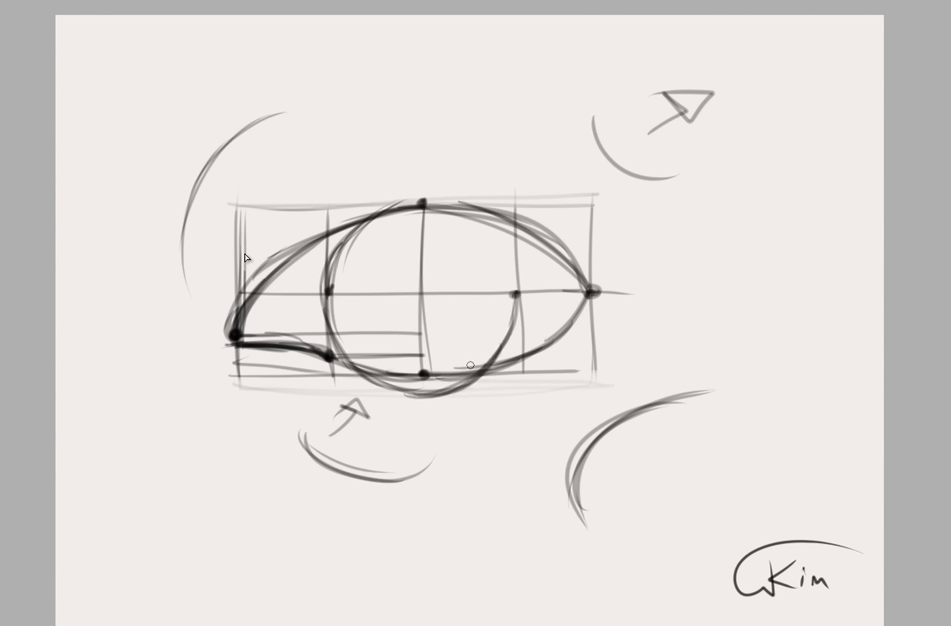
mouse_move(464, 383)
mouse_down()
mouse_move(515, 296)
mouse_move(390, 389)
mouse_up()
mouse_move(325, 282)
mouse_down()
mouse_move(405, 359)
mouse_move(472, 380)
mouse_move(512, 293)
mouse_move(505, 248)
mouse_move(441, 198)
mouse_move(405, 202)
mouse_move(329, 262)
mouse_move(416, 194)
mouse_move(328, 266)
mouse_up()
mouse_move(325, 285)
mouse_down()
mouse_move(414, 203)
mouse_move(479, 228)
mouse_move(516, 303)
mouse_move(378, 237)
mouse_move(327, 302)
mouse_move(328, 264)
mouse_move(426, 380)
mouse_up()
mouse_move(400, 270)
mouse_down()
mouse_move(416, 263)
mouse_move(394, 292)
mouse_move(440, 287)
mouse_move(423, 302)
mouse_move(431, 277)
mouse_move(406, 298)
mouse_move(429, 292)
mouse_move(417, 285)
mouse_move(436, 283)
mouse_move(436, 292)
mouse_move(408, 276)
mouse_up()
Erase the construction box, excess guide lines and the iris overlap above the eye, and tidy the upper lid contour.
key(e)
mouse_move(409, 415)
mouse_down()
mouse_move(351, 393)
mouse_move(410, 403)
mouse_move(350, 392)
mouse_move(460, 399)
mouse_move(512, 391)
mouse_move(457, 403)
mouse_move(625, 331)
mouse_move(441, 425)
mouse_move(282, 387)
mouse_move(345, 398)
mouse_move(230, 387)
mouse_up()
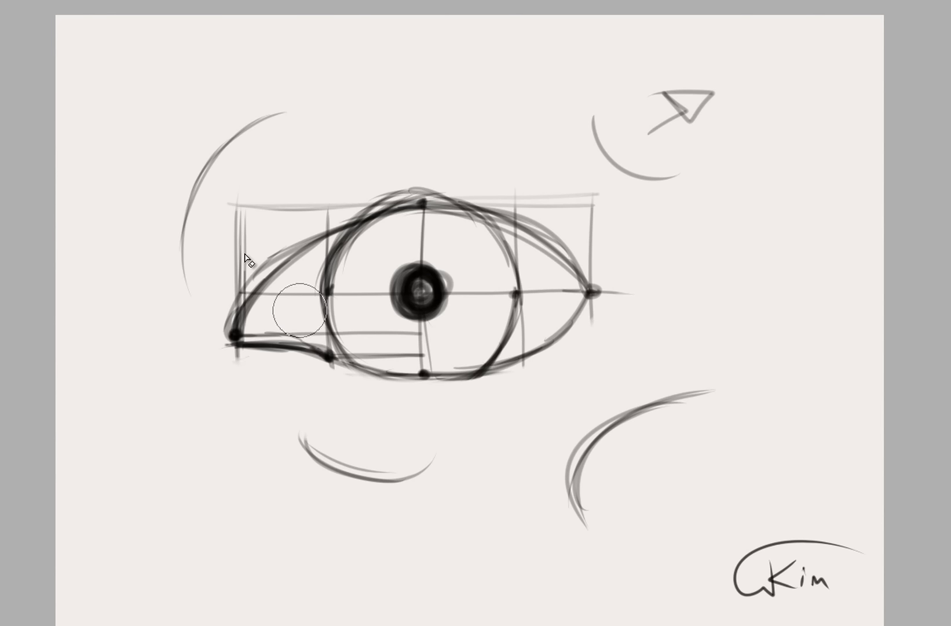
mouse_move(327, 282)
mouse_down()
mouse_move(398, 238)
mouse_move(218, 278)
mouse_move(312, 192)
mouse_move(249, 198)
mouse_move(244, 221)
mouse_move(478, 172)
mouse_move(446, 166)
mouse_move(625, 277)
mouse_move(628, 257)
mouse_move(521, 248)
mouse_move(550, 280)
mouse_move(522, 341)
mouse_move(488, 276)
mouse_move(371, 335)
mouse_move(364, 277)
mouse_move(396, 237)
mouse_move(532, 258)
mouse_move(632, 218)
mouse_move(675, 182)
mouse_move(539, 204)
mouse_move(412, 177)
mouse_up()
drag(476, 209, 365, 221)
drag(349, 224, 516, 224)
mouse_move(431, 210)
mouse_down()
mouse_move(537, 242)
mouse_move(581, 286)
mouse_up()
drag(581, 286, 381, 219)
drag(503, 228, 314, 235)
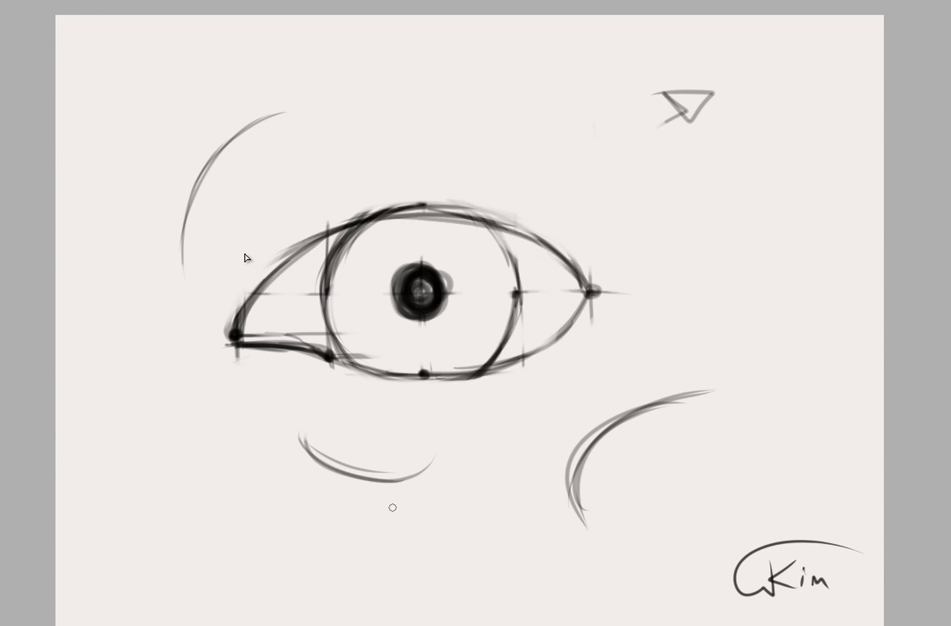
Show the eye with the blue grid and mark its corners, lower lid points and upper lid peak with black dots.
key(ctrl)
key(Delete)
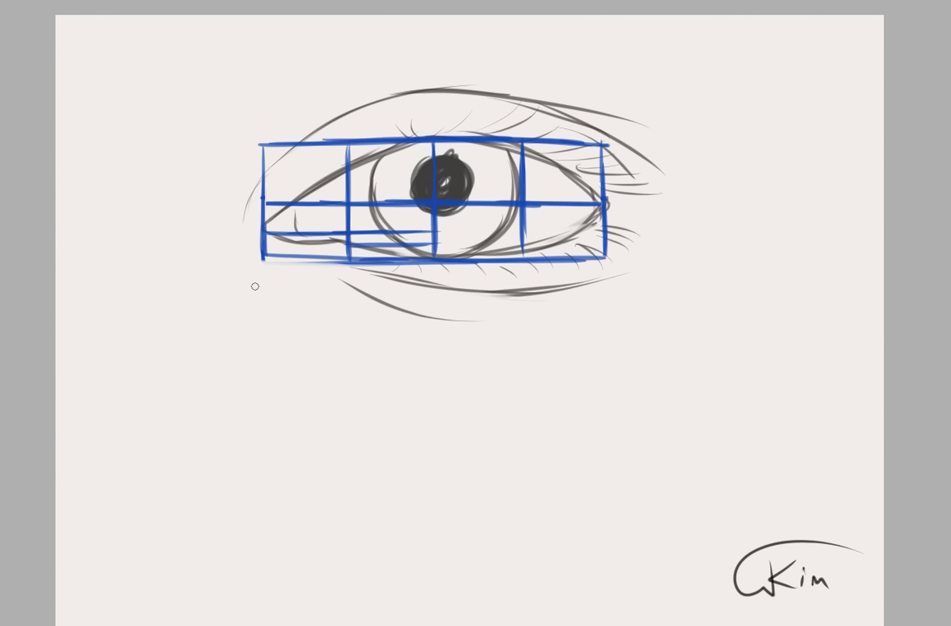
drag(258, 230, 261, 231)
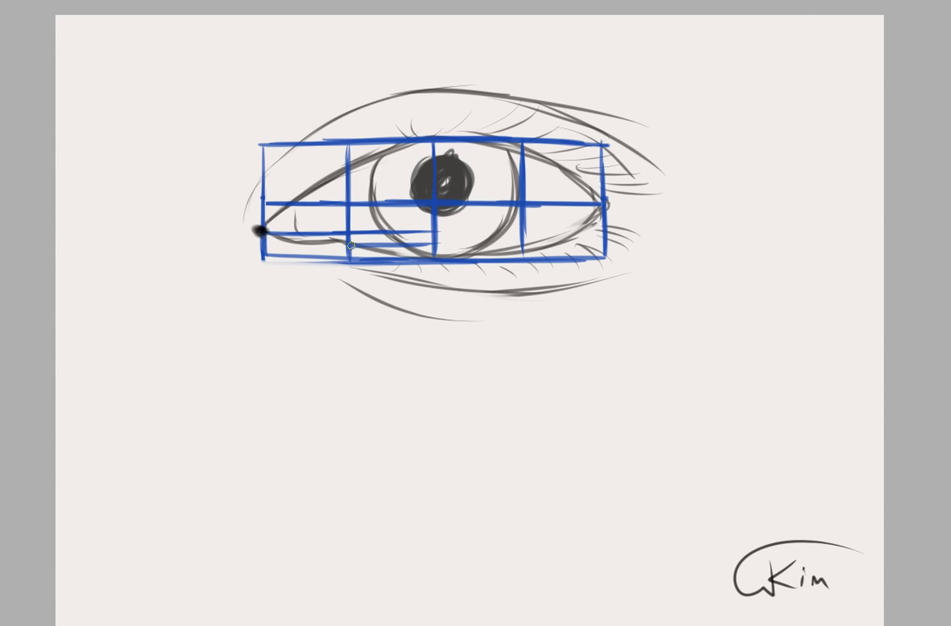
drag(349, 248, 348, 244)
click(606, 204)
click(435, 258)
drag(541, 244, 601, 205)
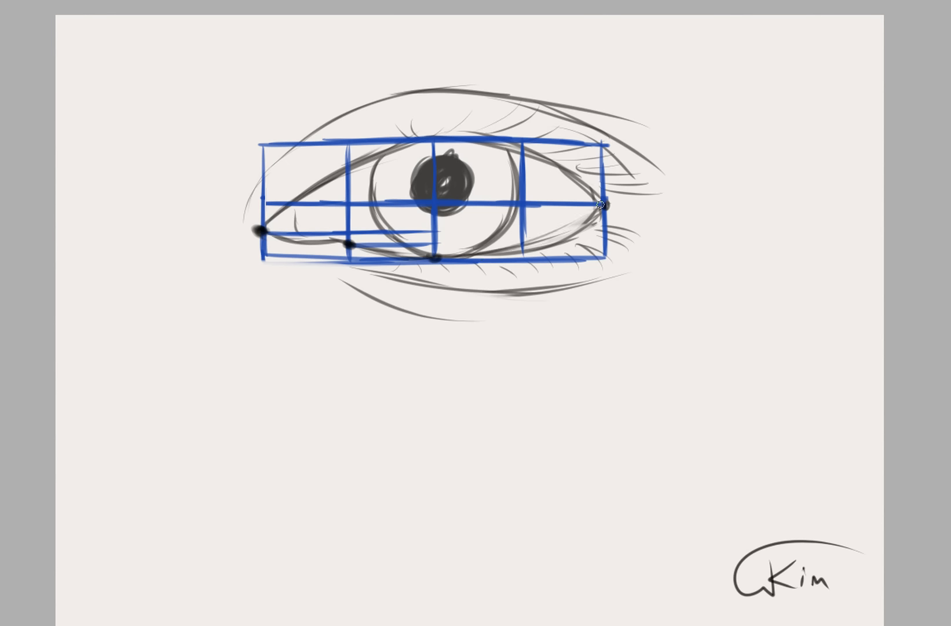
click(434, 140)
click(259, 229)
click(604, 202)
Try a slanted guide line through the inner and outer eye corners and undo it.
drag(606, 205, 243, 233)
drag(536, 206, 285, 236)
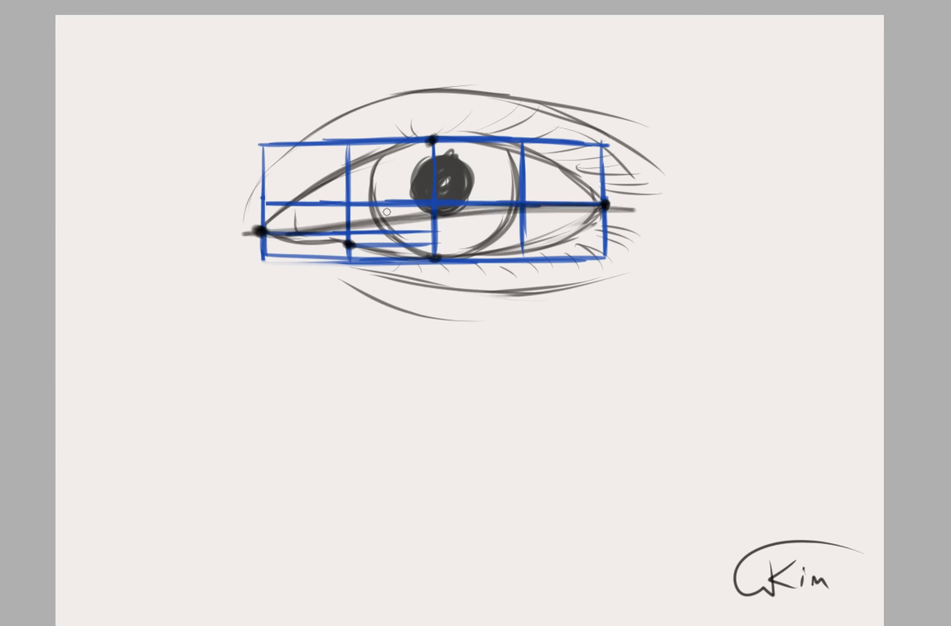
key(ctrl+z)
key(ctrl+z)
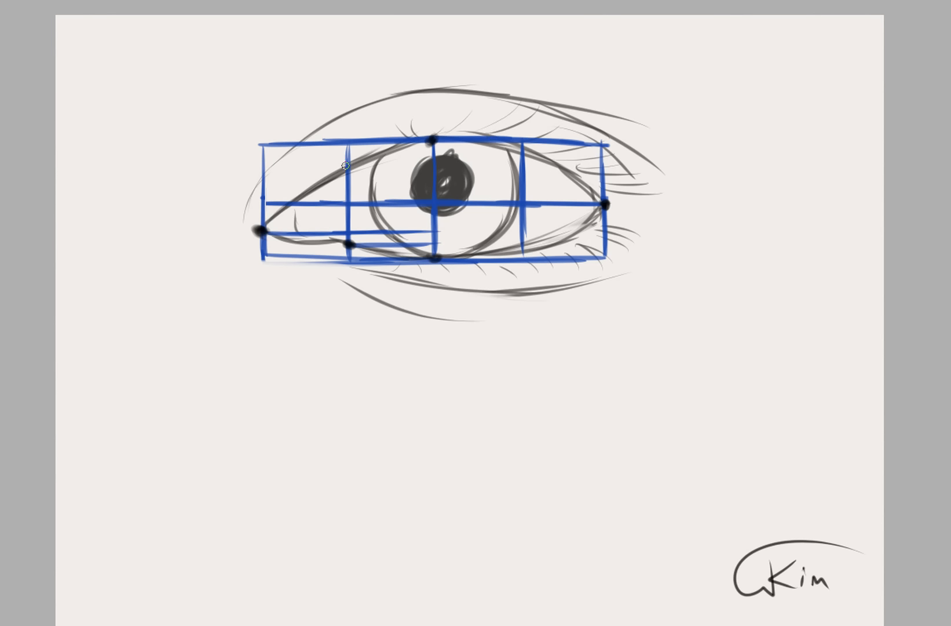
Reinforce the peak and inner corner dots, and trace the upper lid curve through the marked points over the blue grid.
click(431, 138)
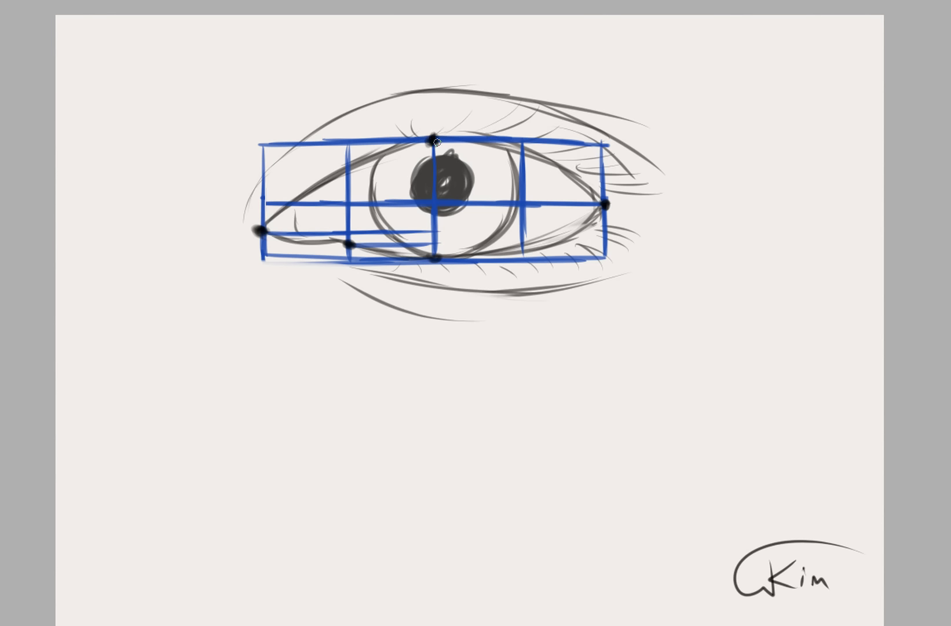
click(259, 230)
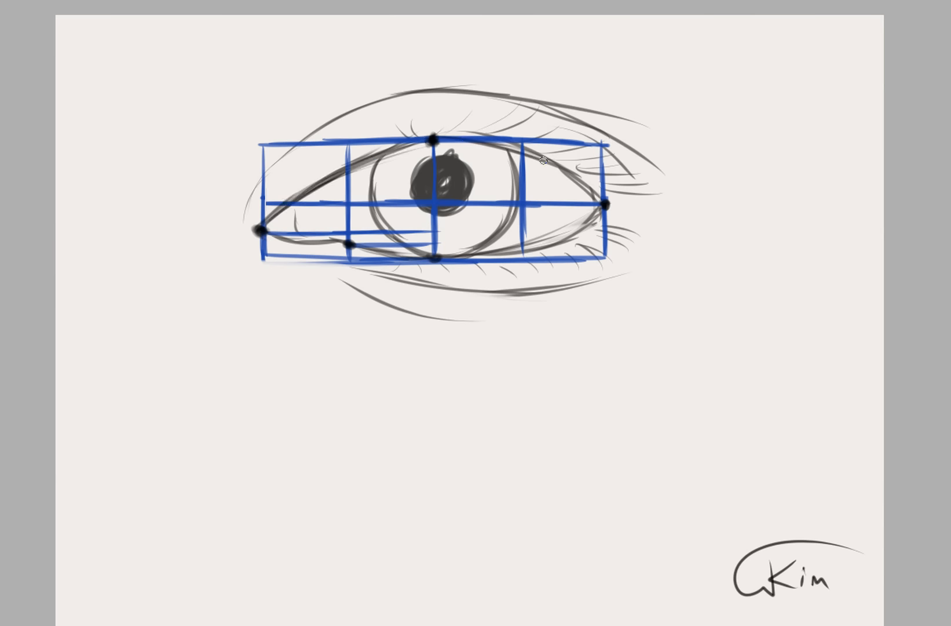
mouse_move(543, 161)
mouse_down()
mouse_move(605, 202)
mouse_move(387, 149)
mouse_up()
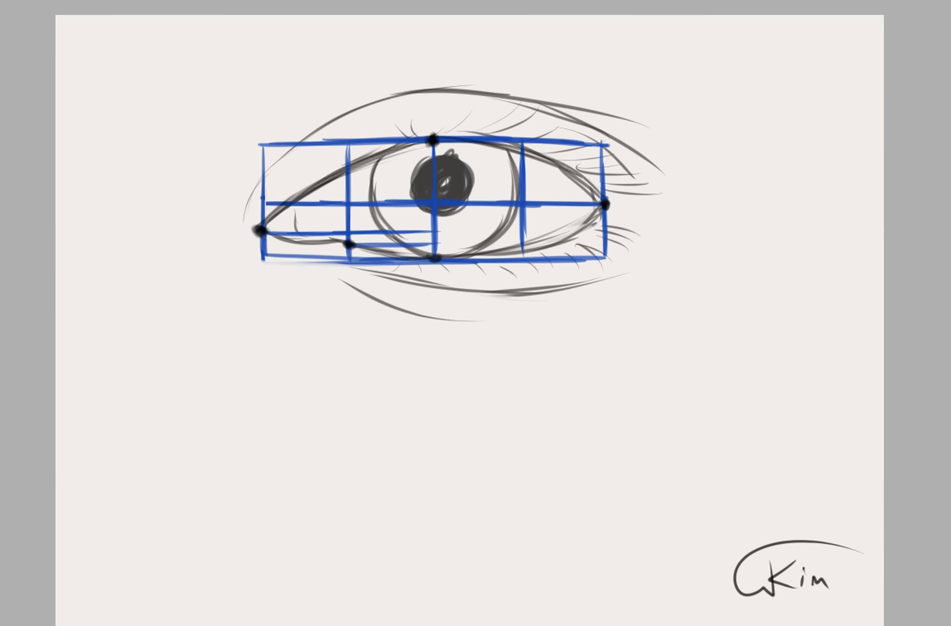
Clear the black dots and traced lid from the blue-gridded eye and return to the first eye drawing.
key(Delete)
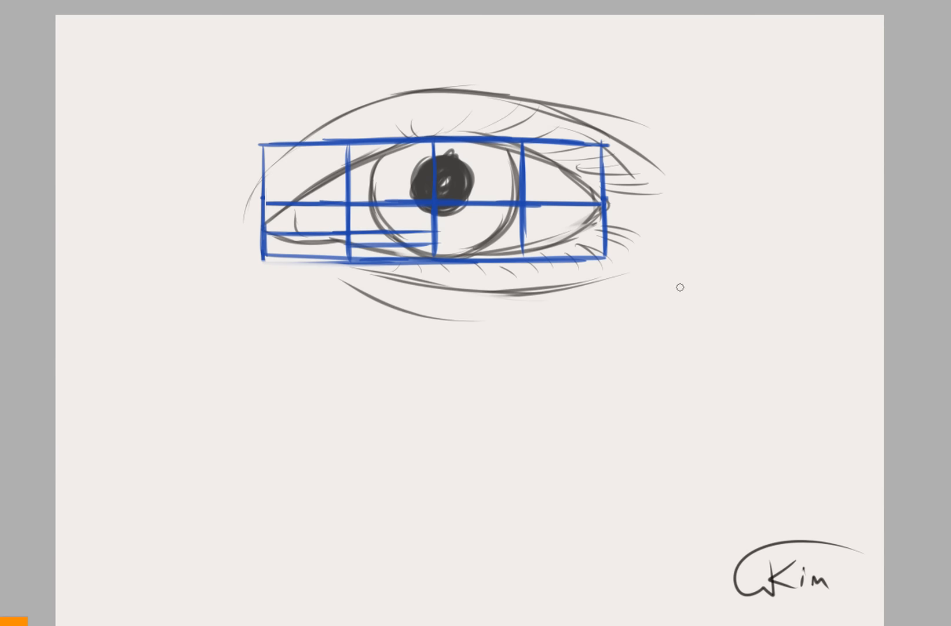
key(Delete)
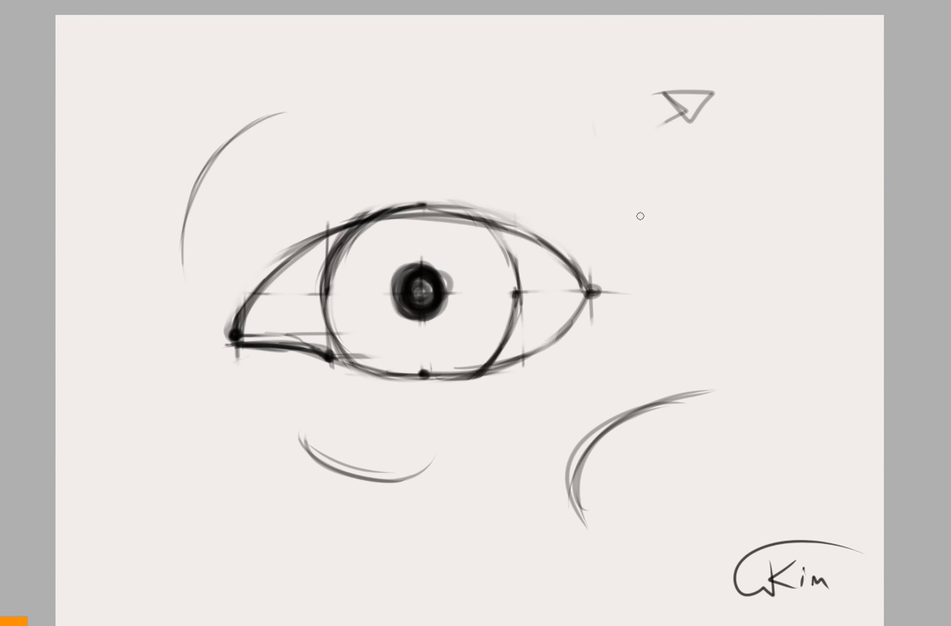
Draw a small rectangle beside the eye's outer corner and divide it into two rows and four columns.
mouse_move(637, 186)
mouse_down()
mouse_move(638, 269)
mouse_move(812, 200)
mouse_up()
mouse_move(722, 196)
mouse_down()
mouse_move(820, 199)
mouse_move(833, 279)
mouse_move(649, 281)
mouse_up()
drag(642, 196, 643, 282)
drag(635, 234, 813, 239)
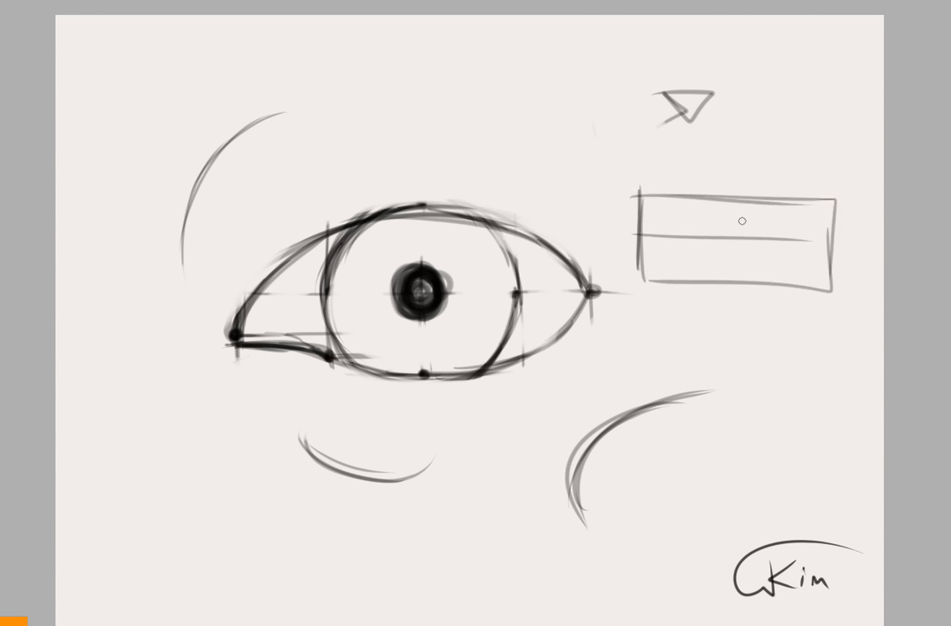
drag(734, 198, 731, 278)
drag(690, 198, 689, 283)
drag(785, 191, 781, 284)
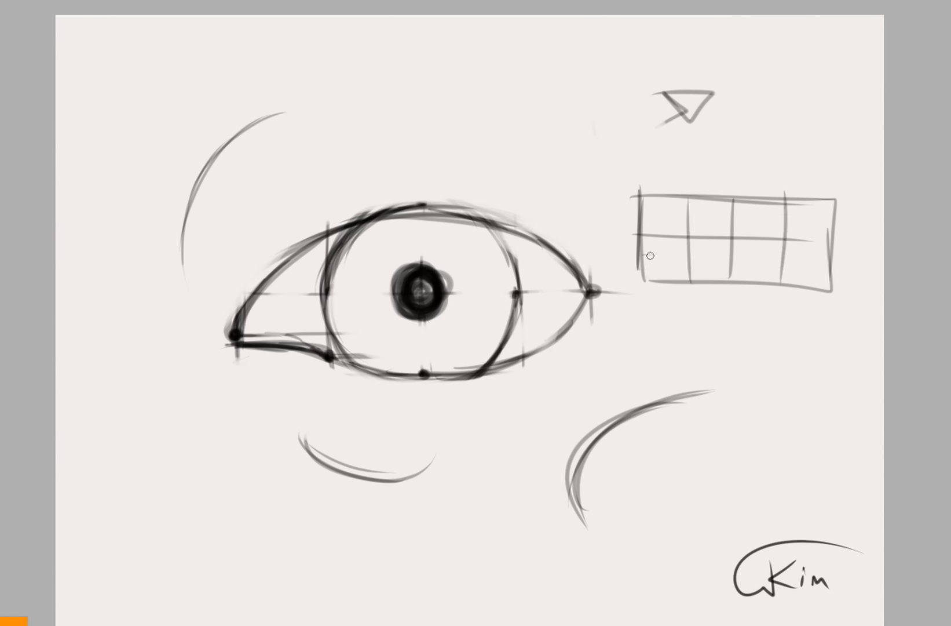
Add short subdivision strokes in the lower half of the small grid, starting at its inner-corner side.
mouse_move(650, 255)
mouse_down()
mouse_move(741, 258)
mouse_move(729, 271)
mouse_up()
mouse_move(649, 255)
mouse_down()
mouse_move(757, 199)
mouse_move(744, 206)
mouse_move(817, 223)
mouse_move(832, 245)
mouse_move(733, 279)
mouse_move(636, 257)
mouse_up()
drag(637, 256, 698, 273)
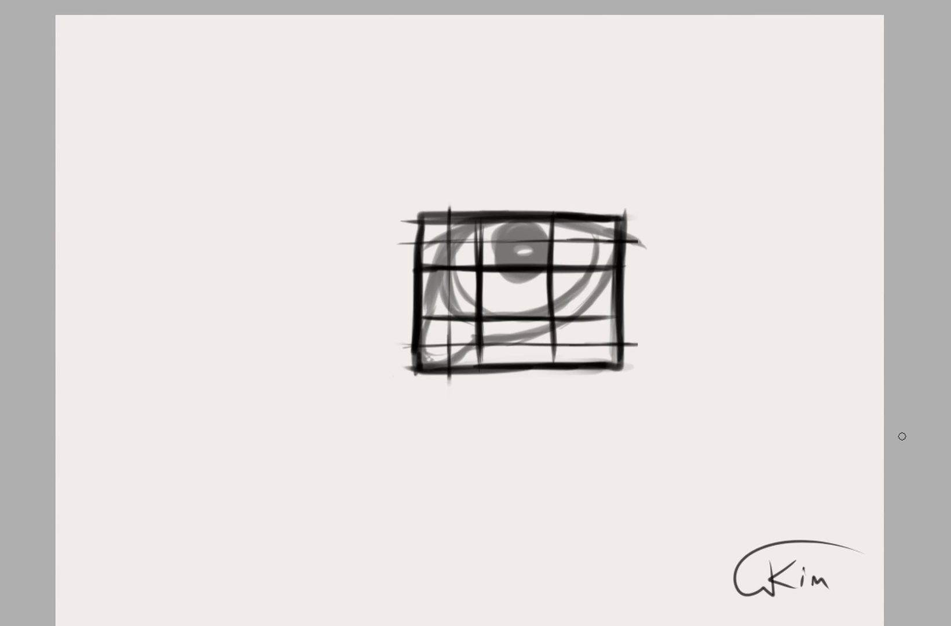
Sketch a practice box below and to the side of the angled eye, and divide it into a three-by-three grid.
mouse_move(109, 416)
mouse_down()
mouse_move(114, 496)
mouse_move(252, 505)
mouse_move(117, 540)
mouse_move(107, 531)
mouse_up()
drag(109, 414, 124, 538)
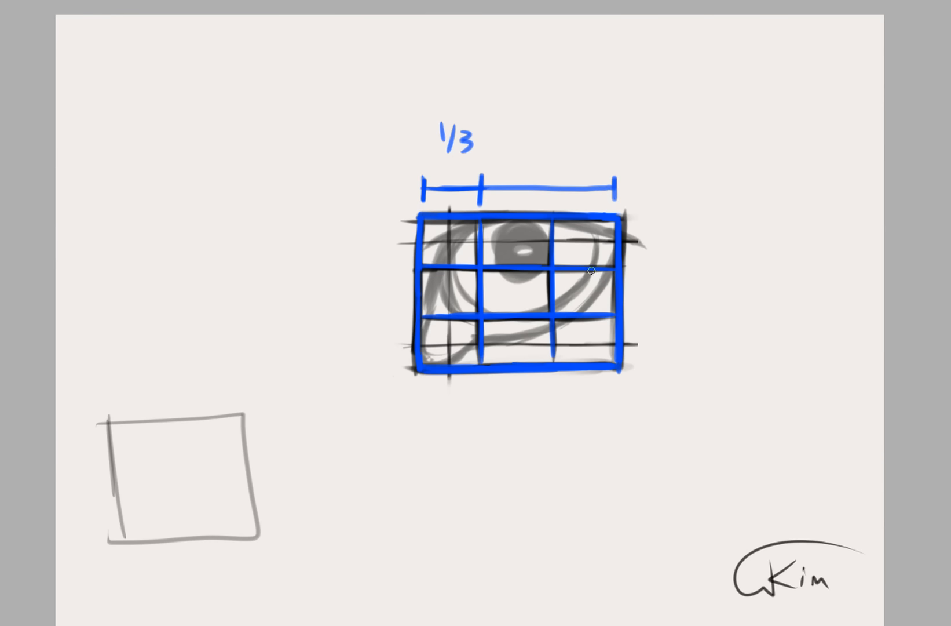
drag(112, 467, 234, 464)
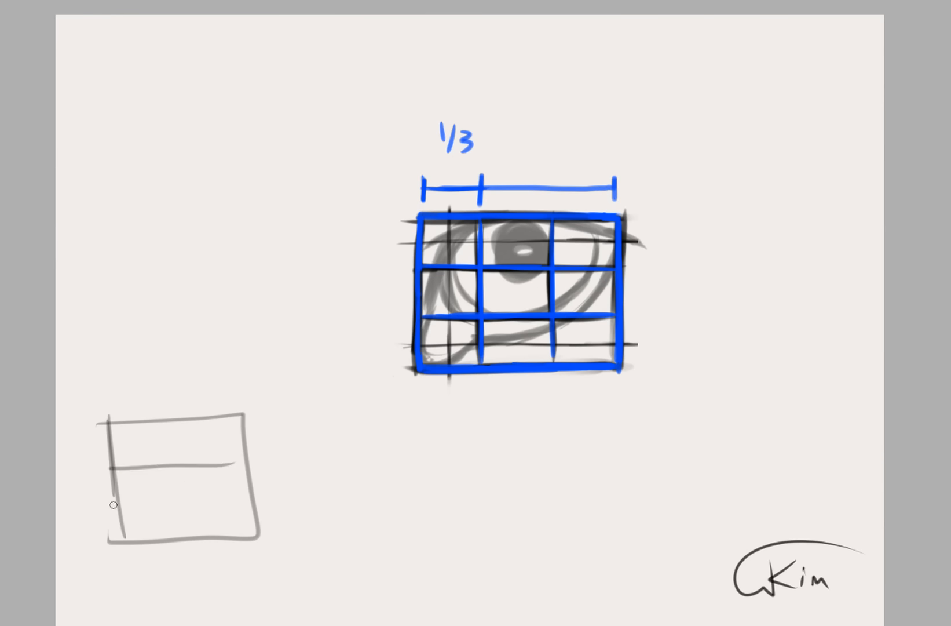
drag(113, 505, 247, 491)
drag(146, 426, 168, 539)
drag(195, 424, 215, 537)
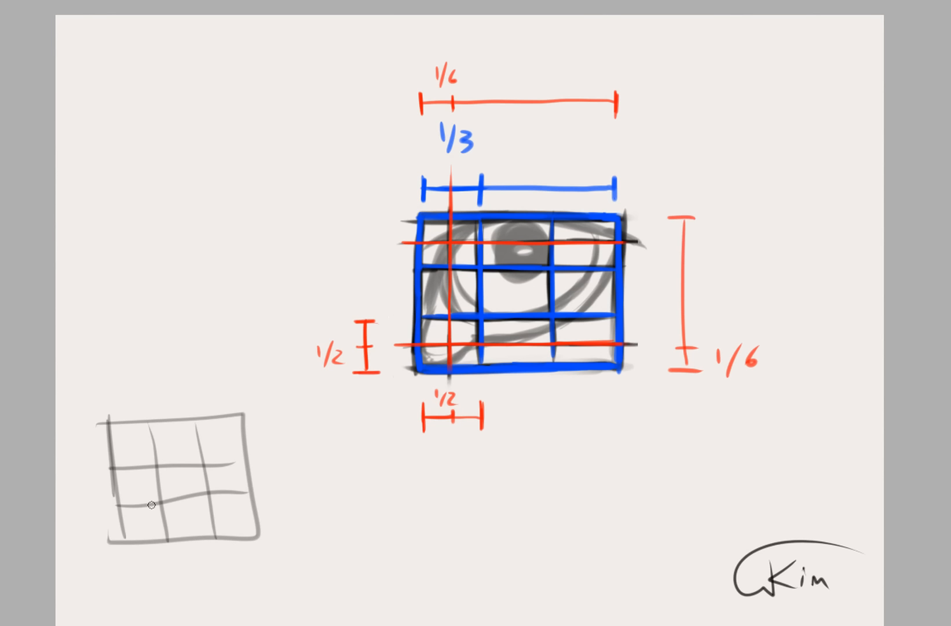
Halve the practice grid's first column and its first and last rows with extra guide lines.
drag(128, 423, 147, 543)
drag(109, 444, 259, 441)
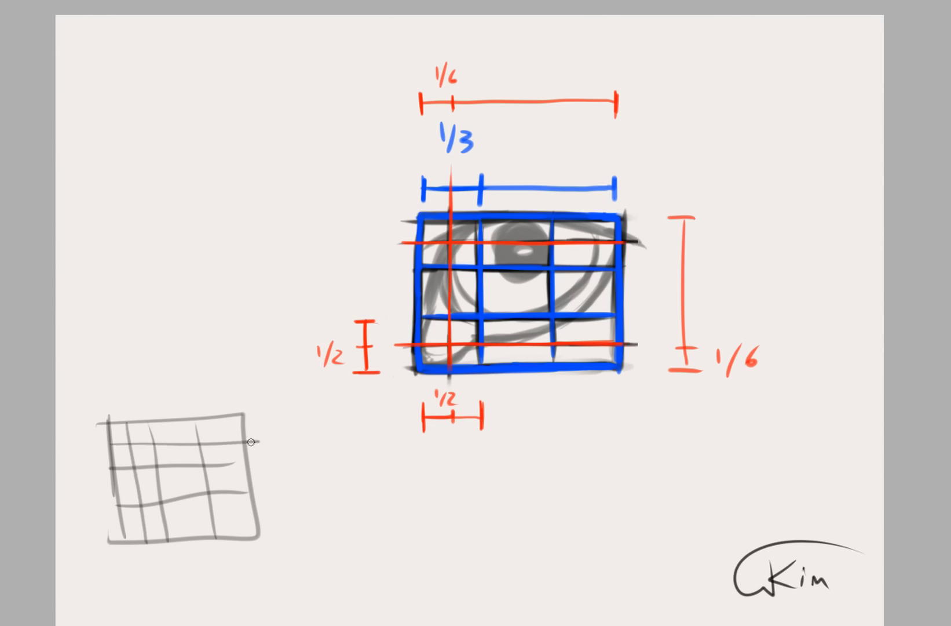
drag(123, 522, 277, 514)
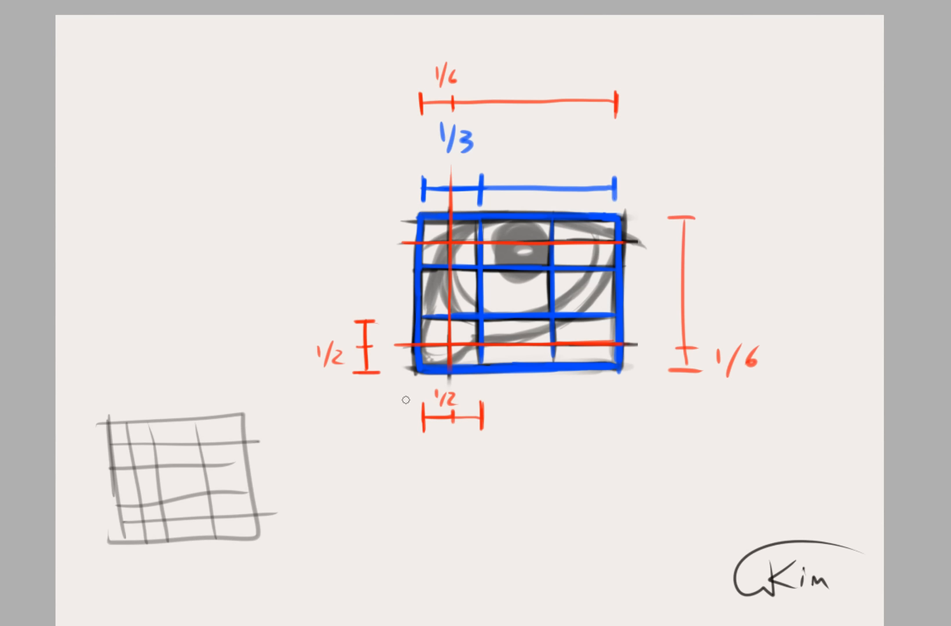
Mark the angled eye's six contour points with black dots on the blue and red guide lines.
drag(416, 341, 413, 351)
drag(450, 244, 449, 246)
drag(623, 241, 618, 244)
drag(523, 214, 532, 216)
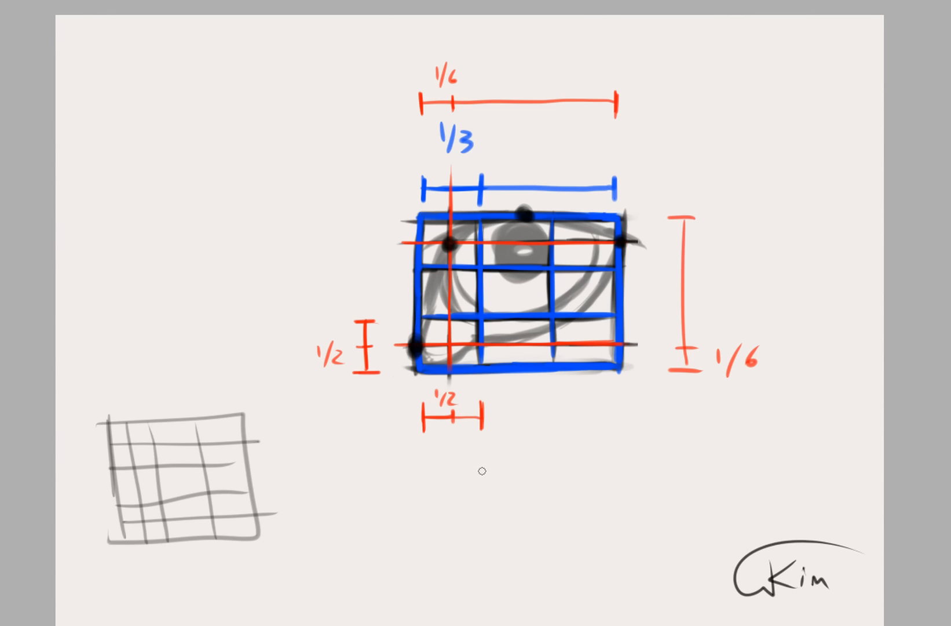
drag(486, 335, 476, 335)
drag(450, 371, 453, 384)
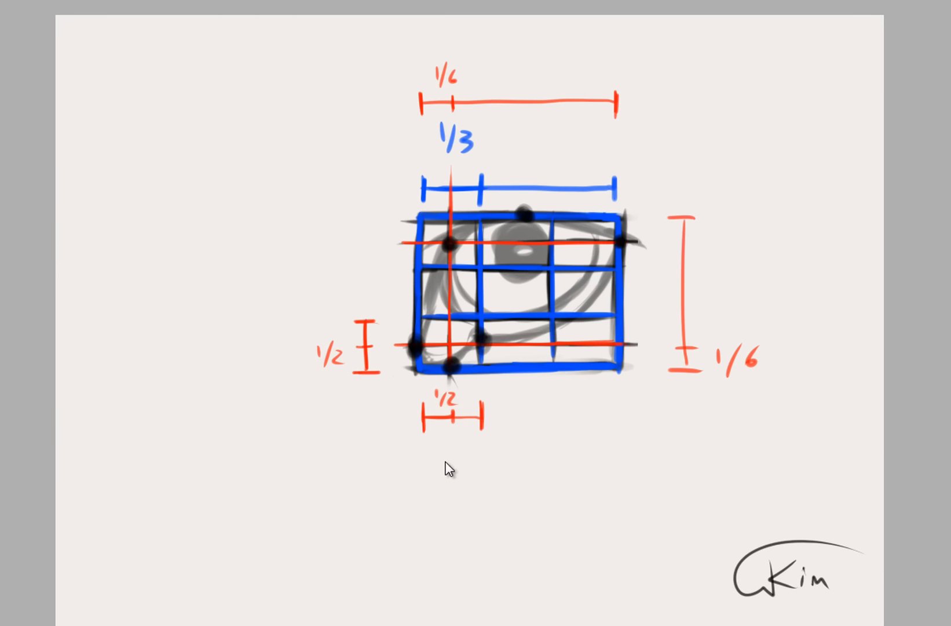
Remove the black dots, fraction marks and grid lines from the canvas, leaving only the grey angled eye sketch.
key(Delete)
key(Delete)
key(Delete)
key(Delete)
key(Delete)
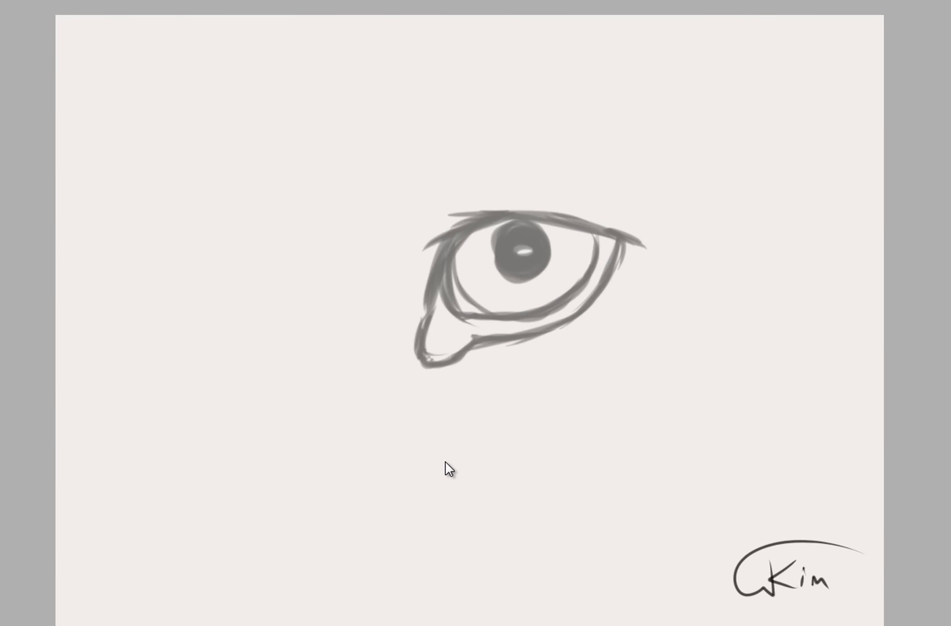